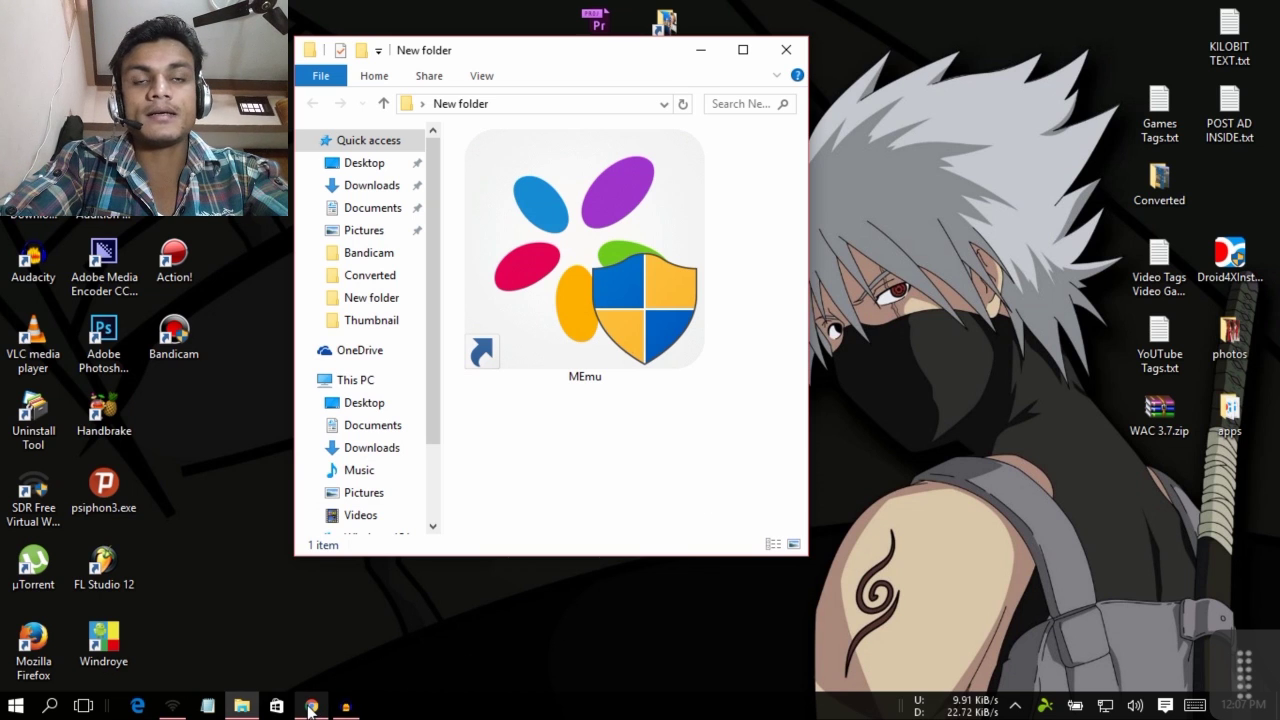
# Glance at the XDA MEmu forum thread, then hide the browser to return to the folder.
pyautogui.moveTo(311, 705)
pyautogui.click(320, 627)
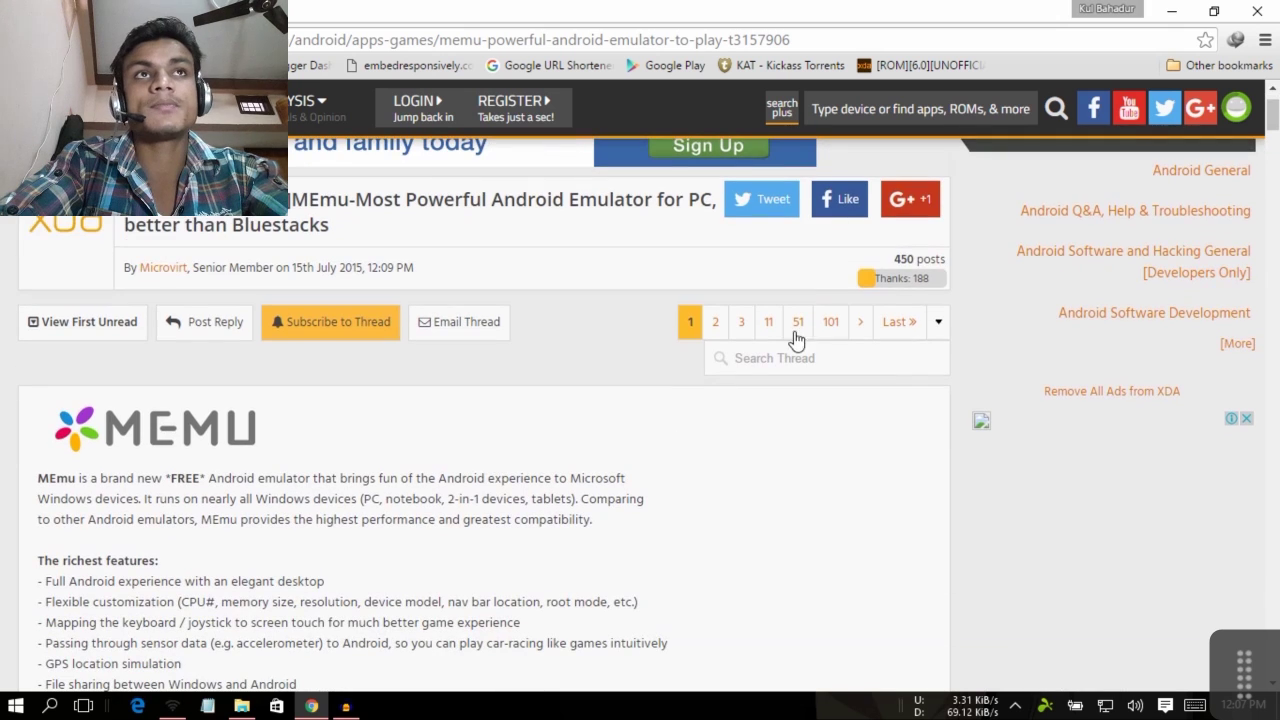
pyautogui.click(1168, 12)
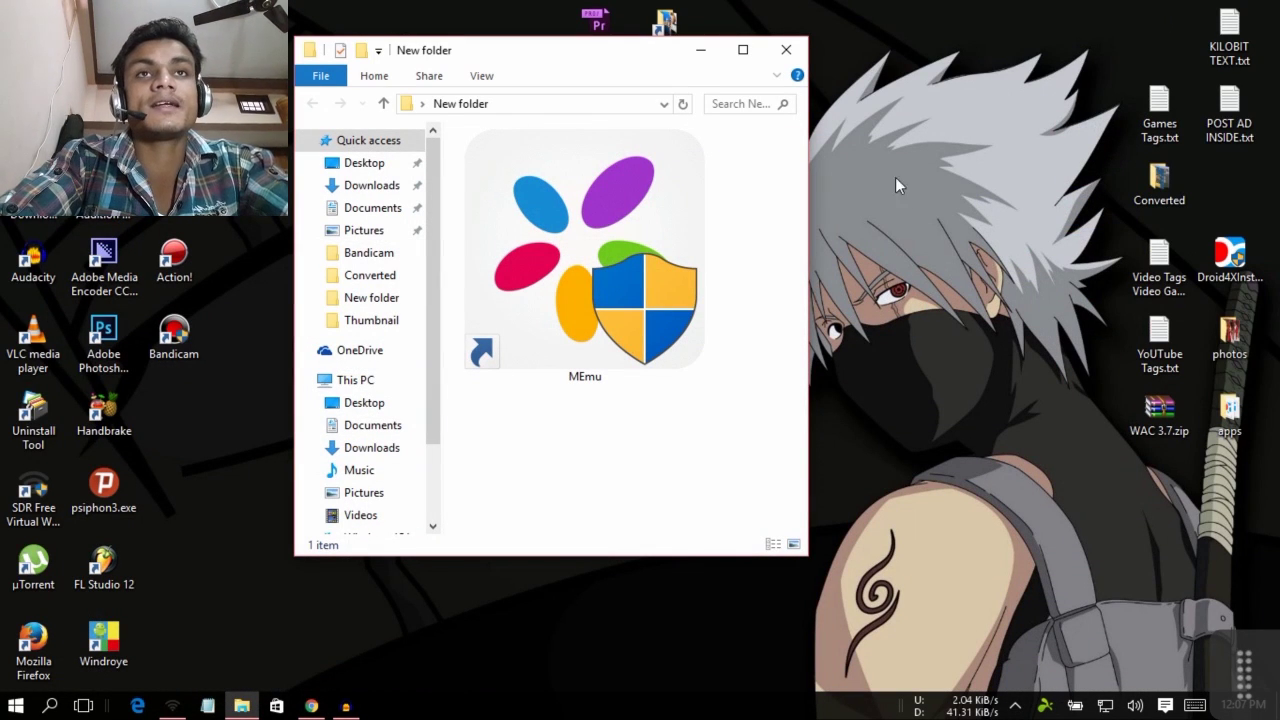
# Run the MEmu shortcut as administrator, then toggle fullscreen on and off once it loads.
pyautogui.click(628, 278)
pyautogui.rightClick(629, 271)
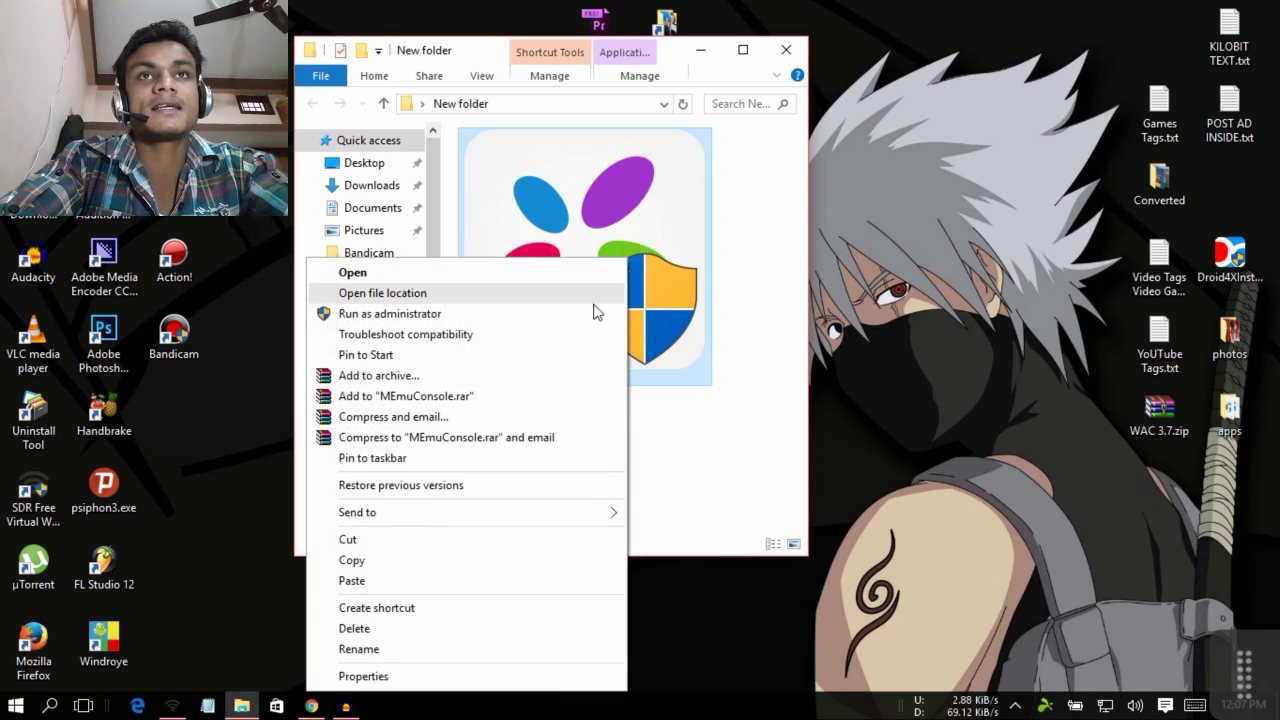
pyautogui.click(566, 311)
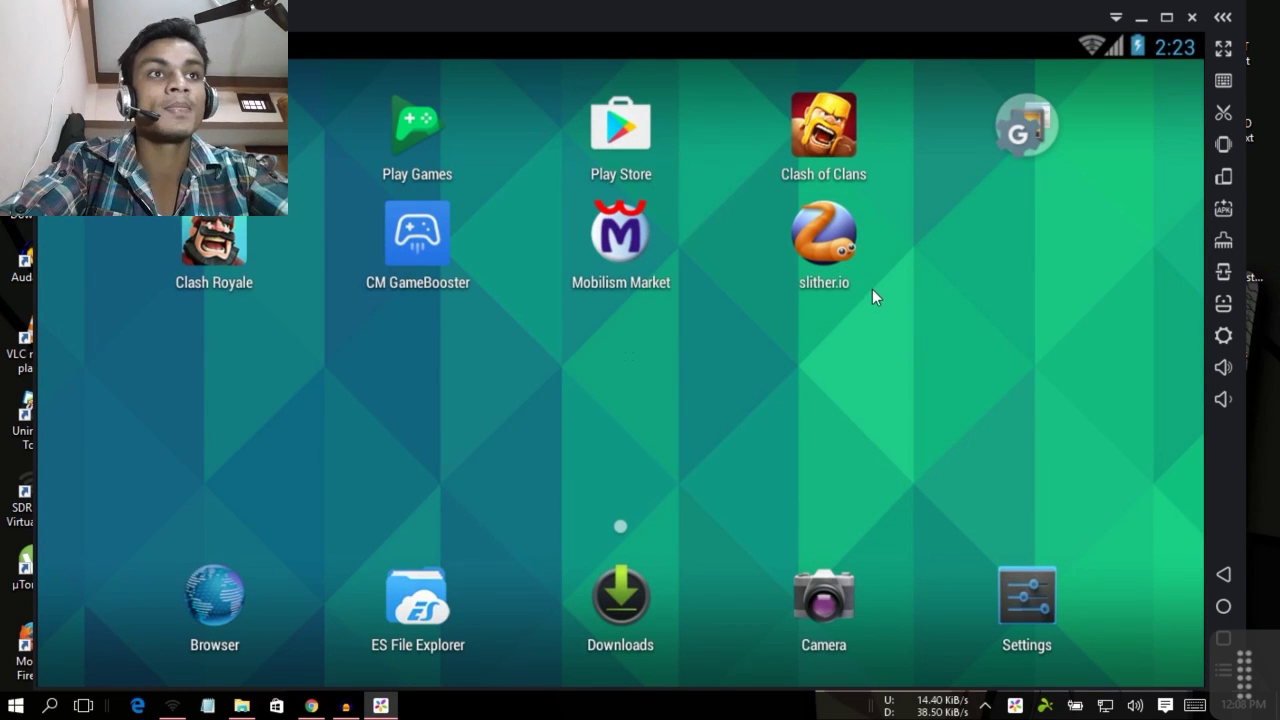
pyautogui.click(1223, 48)
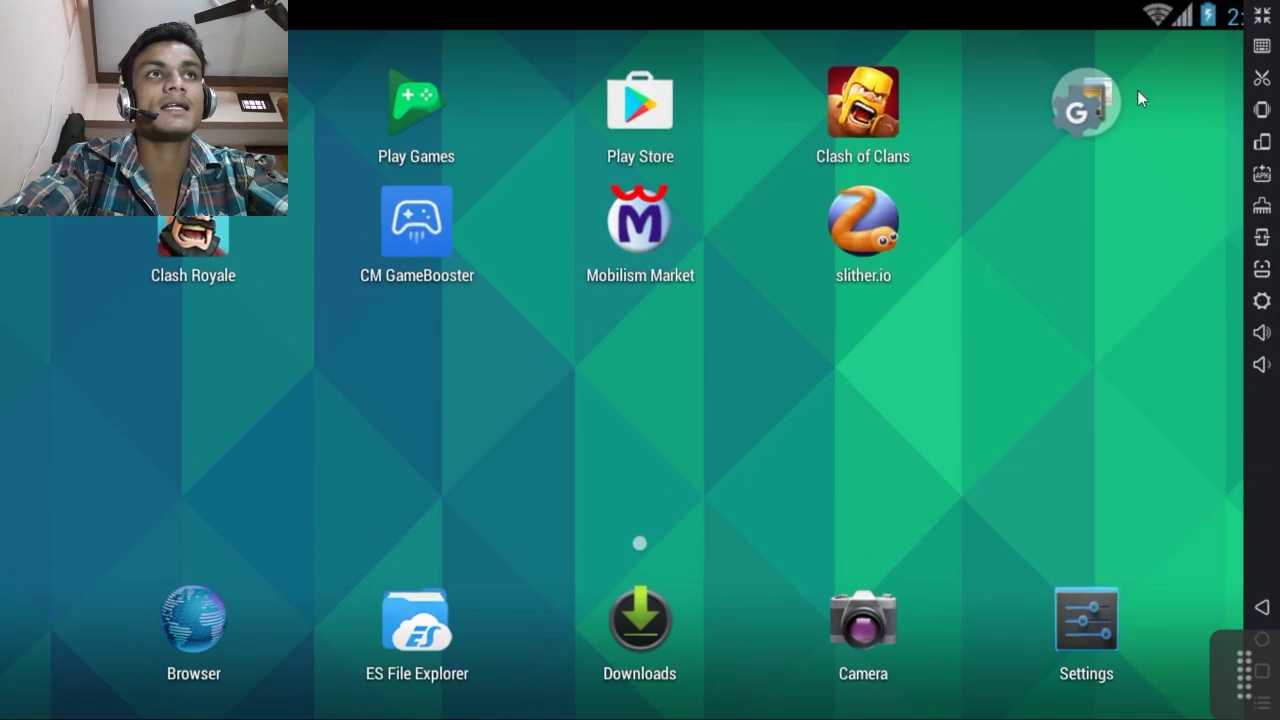
pyautogui.click(1262, 16)
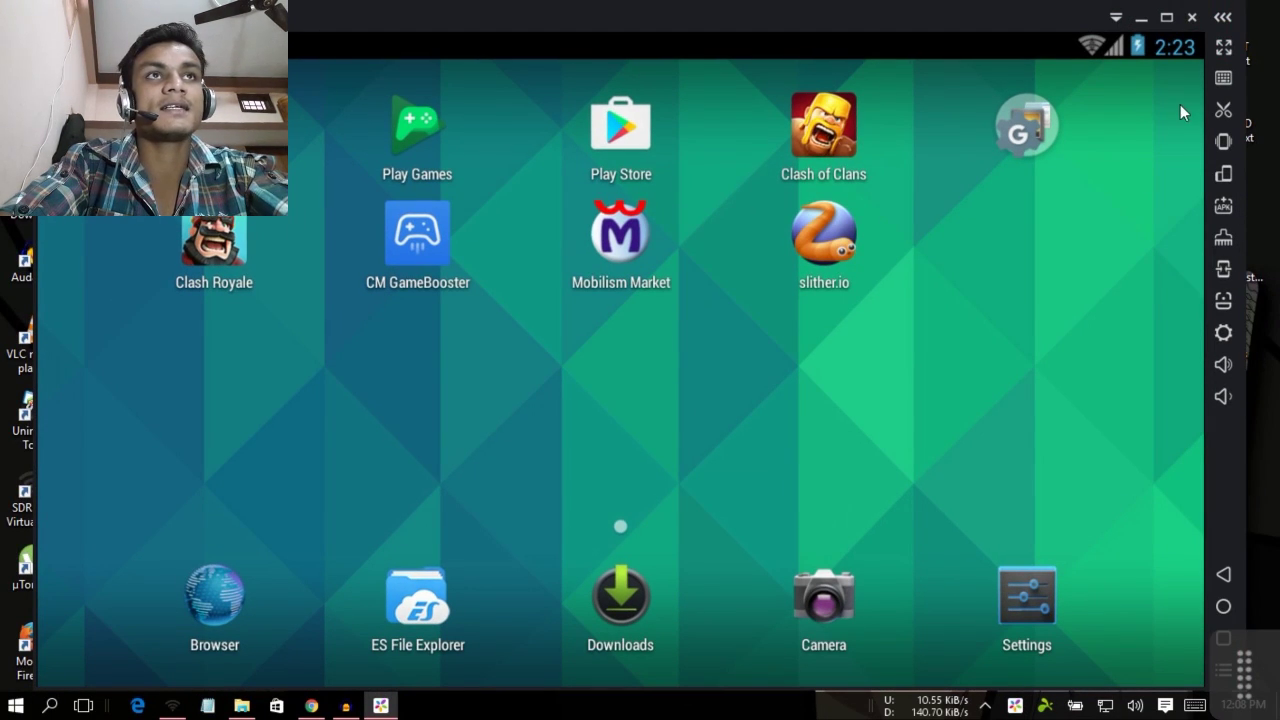
# Open MEmu Settings and step through the Advanced, Shared folder and GPS tabs.
pyautogui.click(1222, 334)
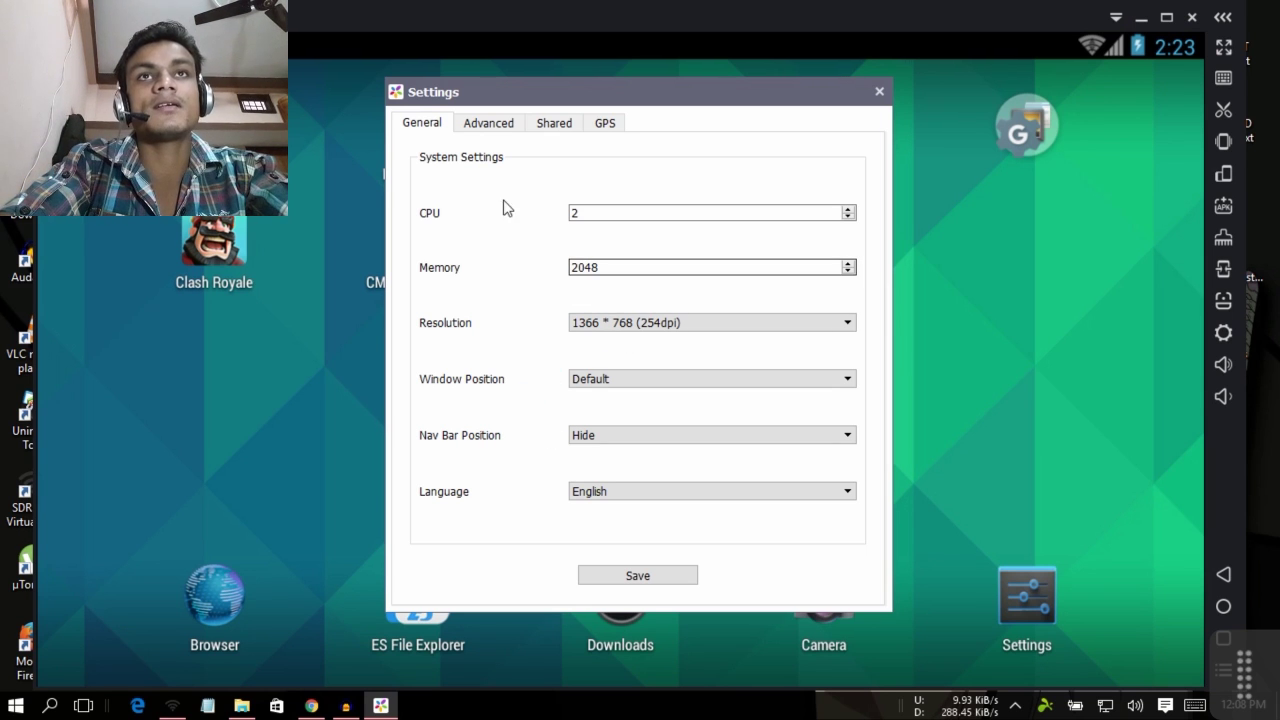
pyautogui.click(489, 125)
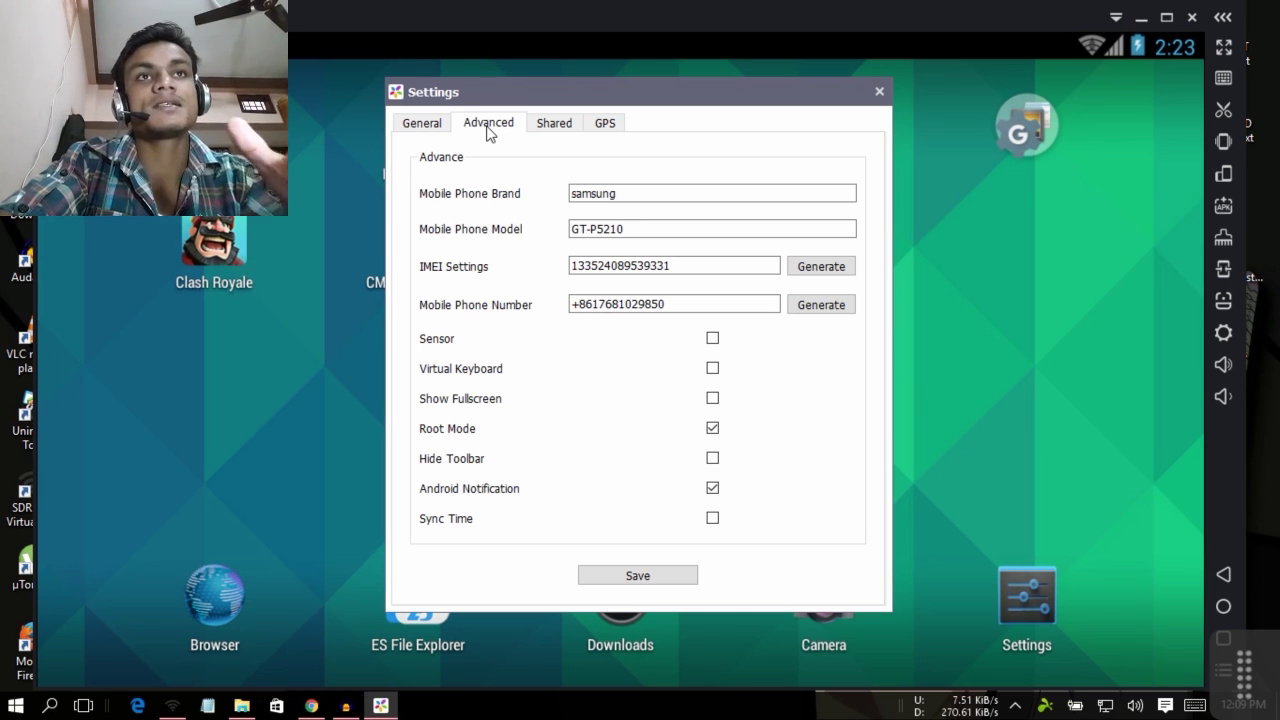
pyautogui.click(556, 124)
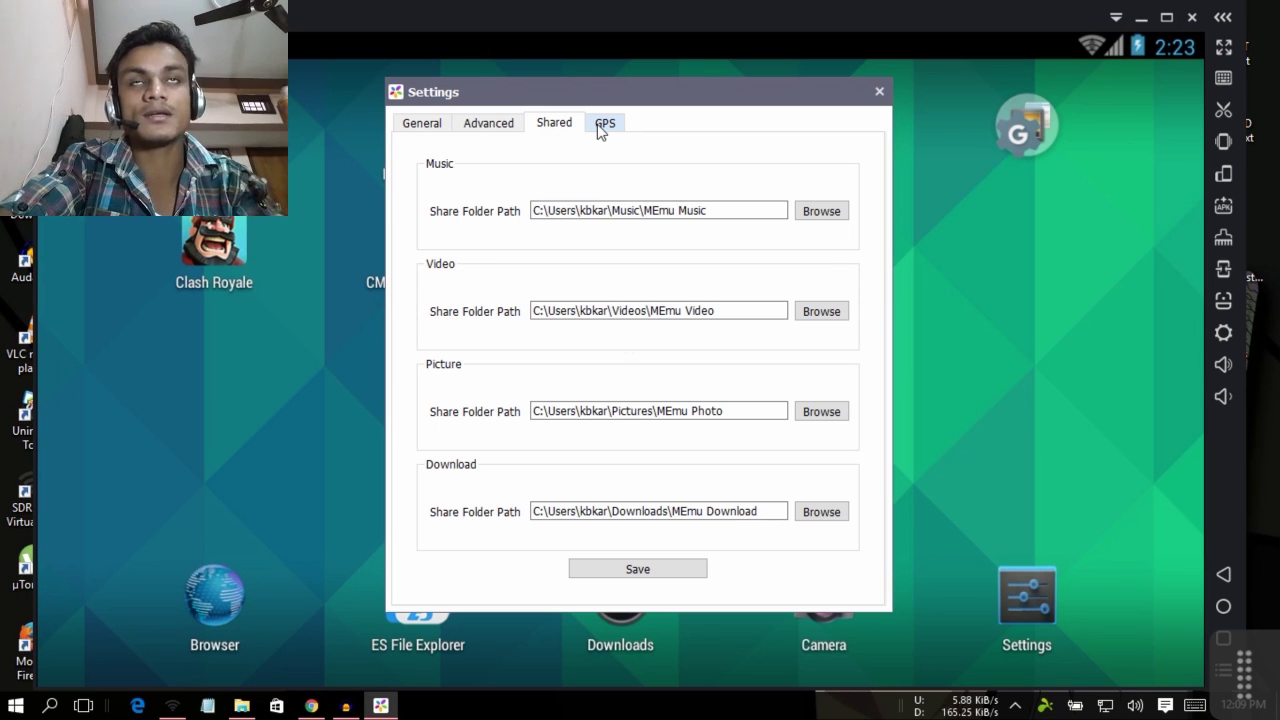
pyautogui.click(603, 123)
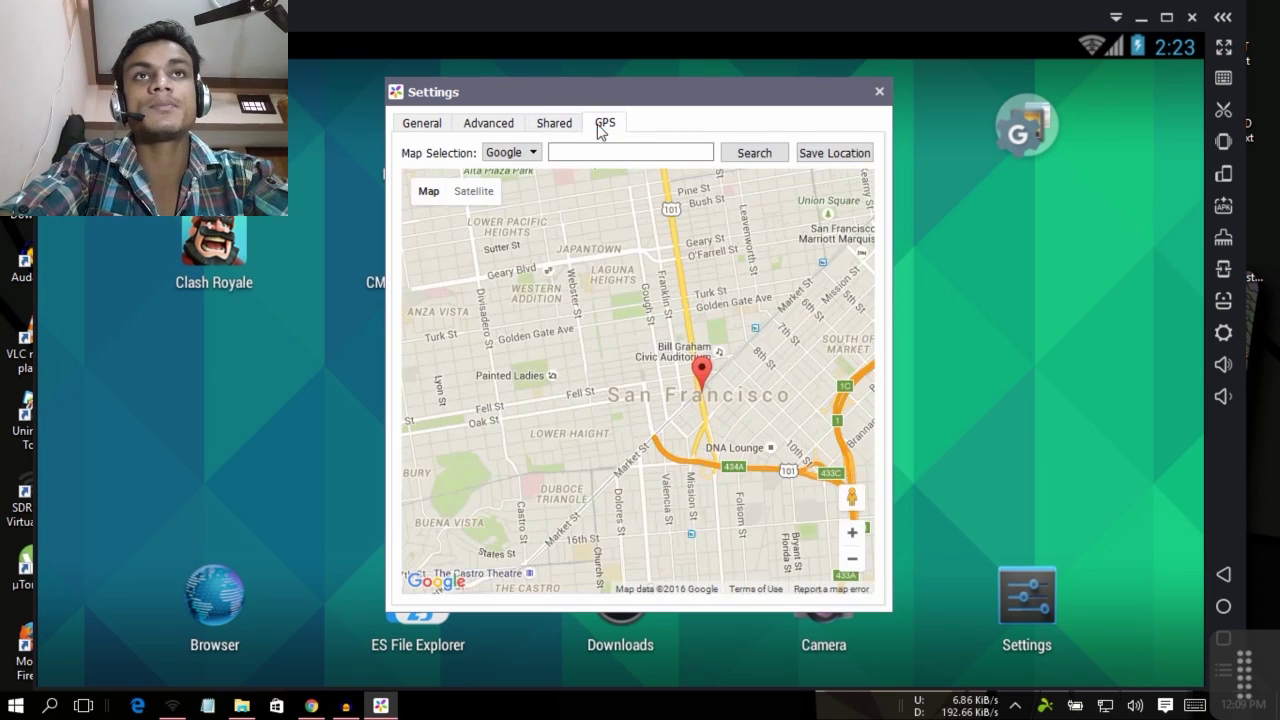
# Close Settings, test a key marker below CM GameBooster, exit mapping, and cancel APK install.
pyautogui.click(879, 91)
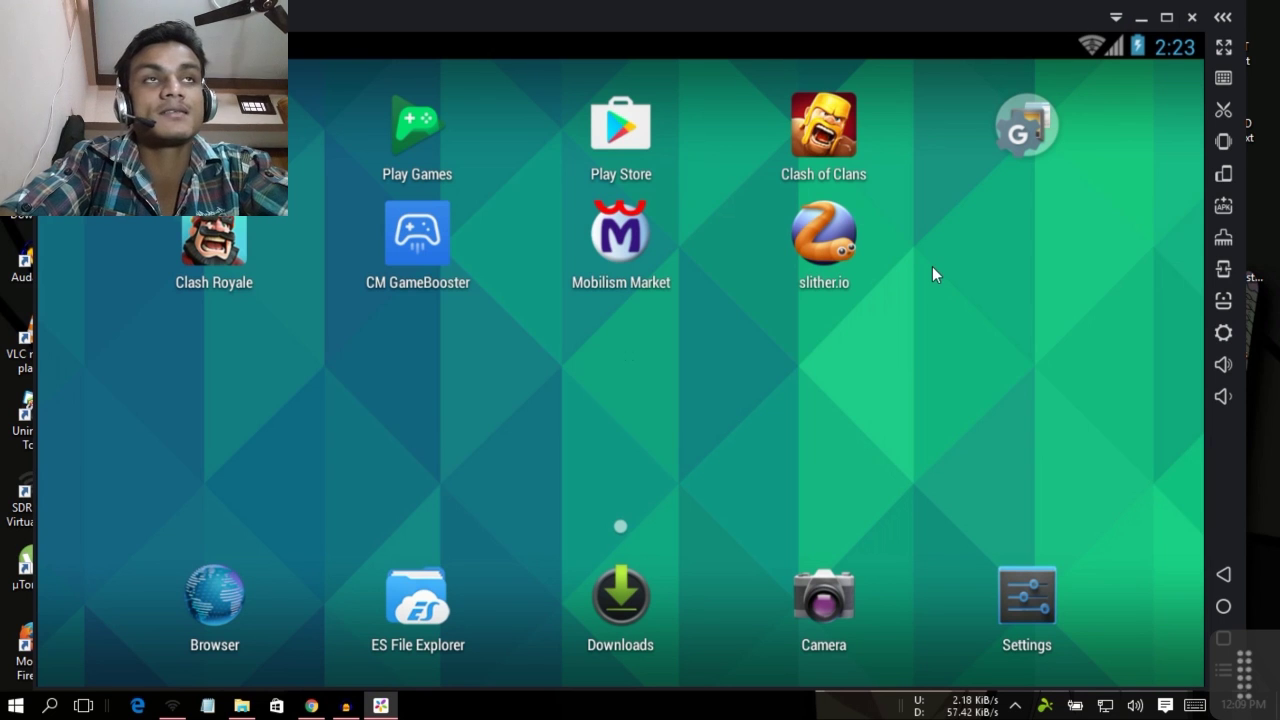
pyautogui.click(1223, 78)
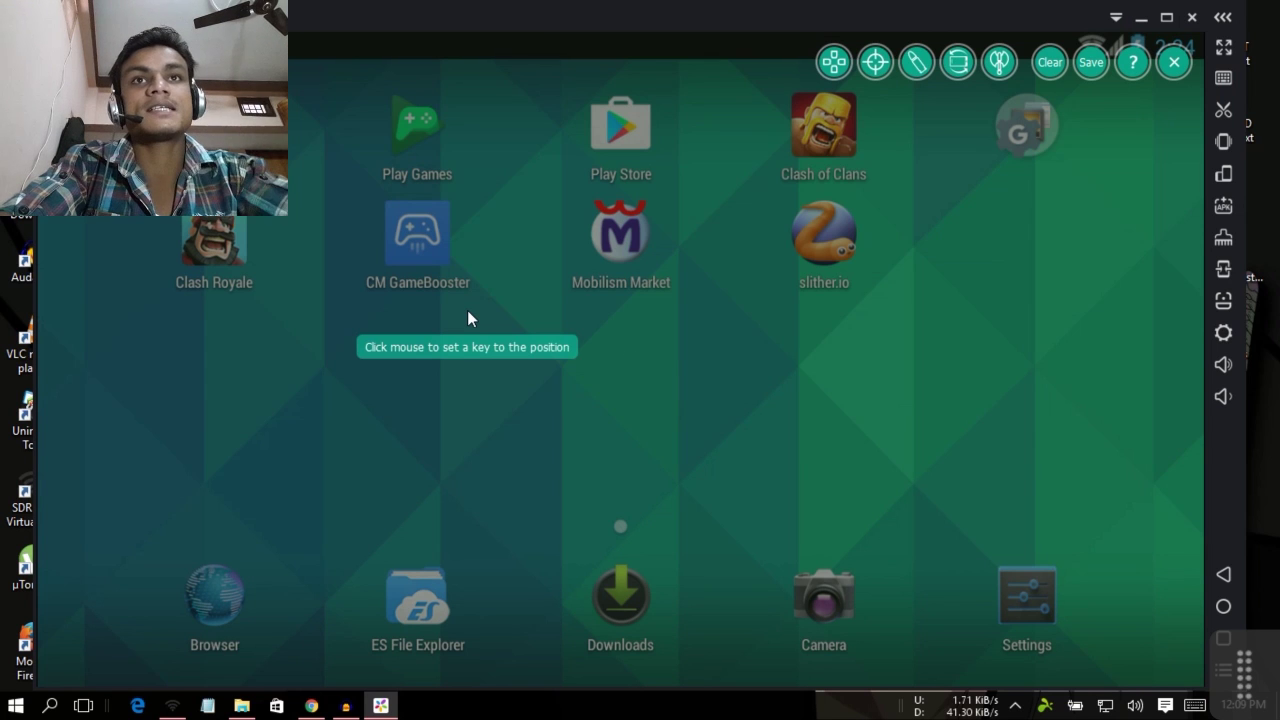
pyautogui.click(467, 313)
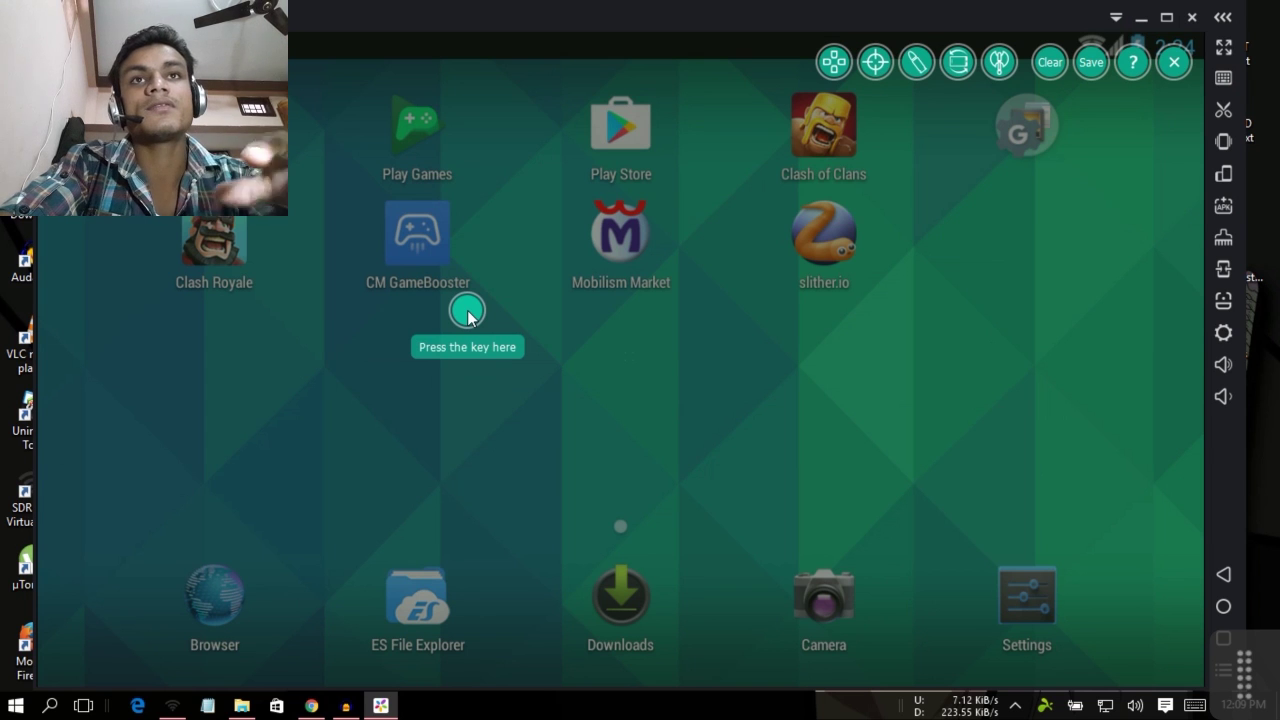
pyautogui.click(1176, 62)
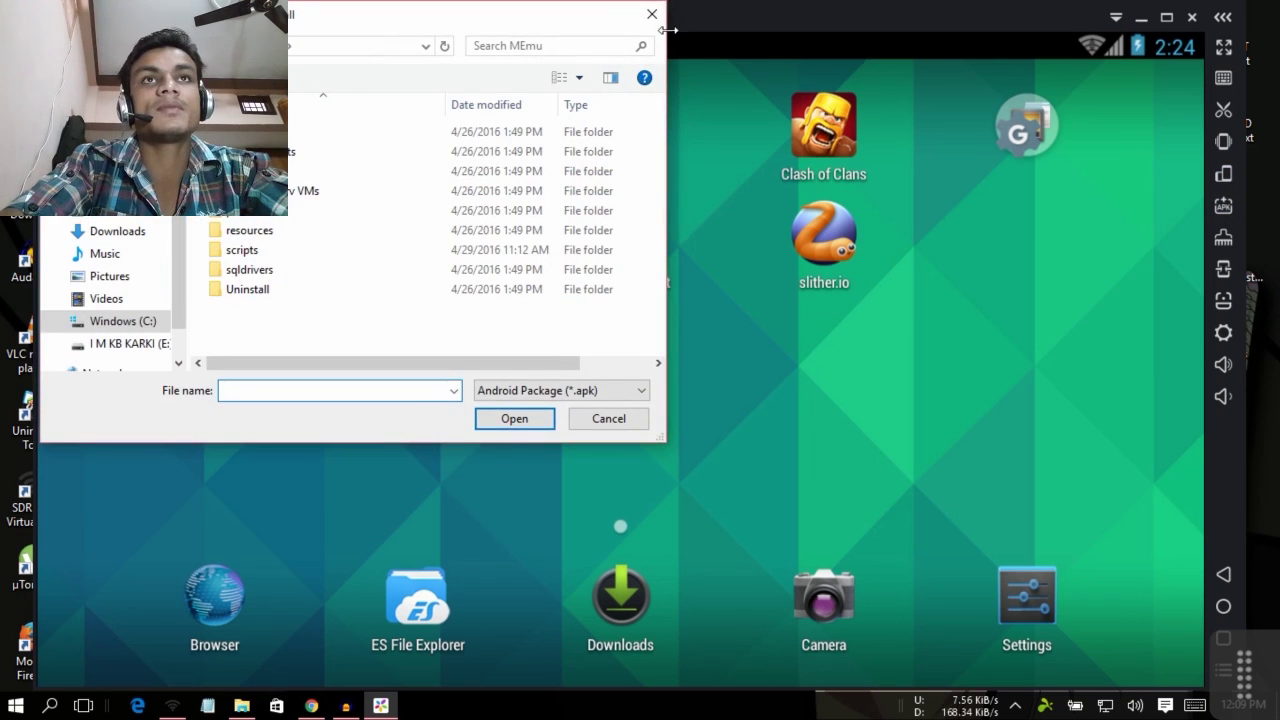
pyautogui.click(651, 14)
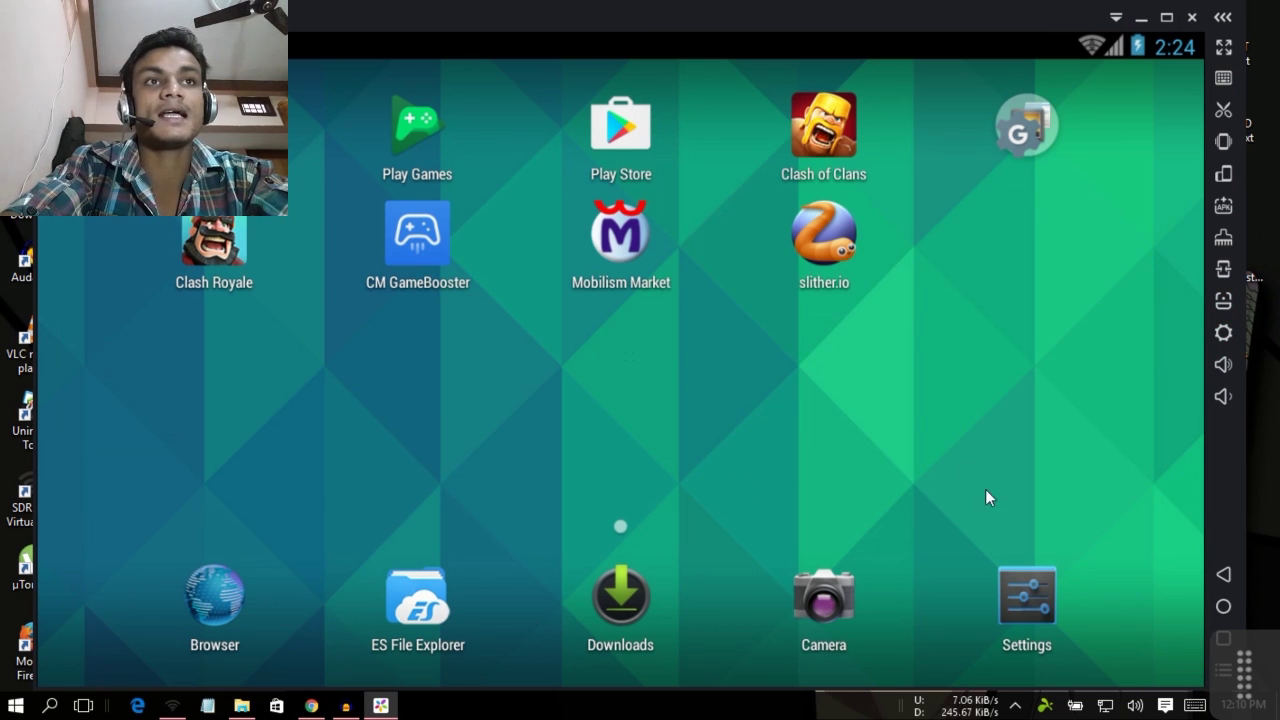
pyautogui.click(1017, 606)
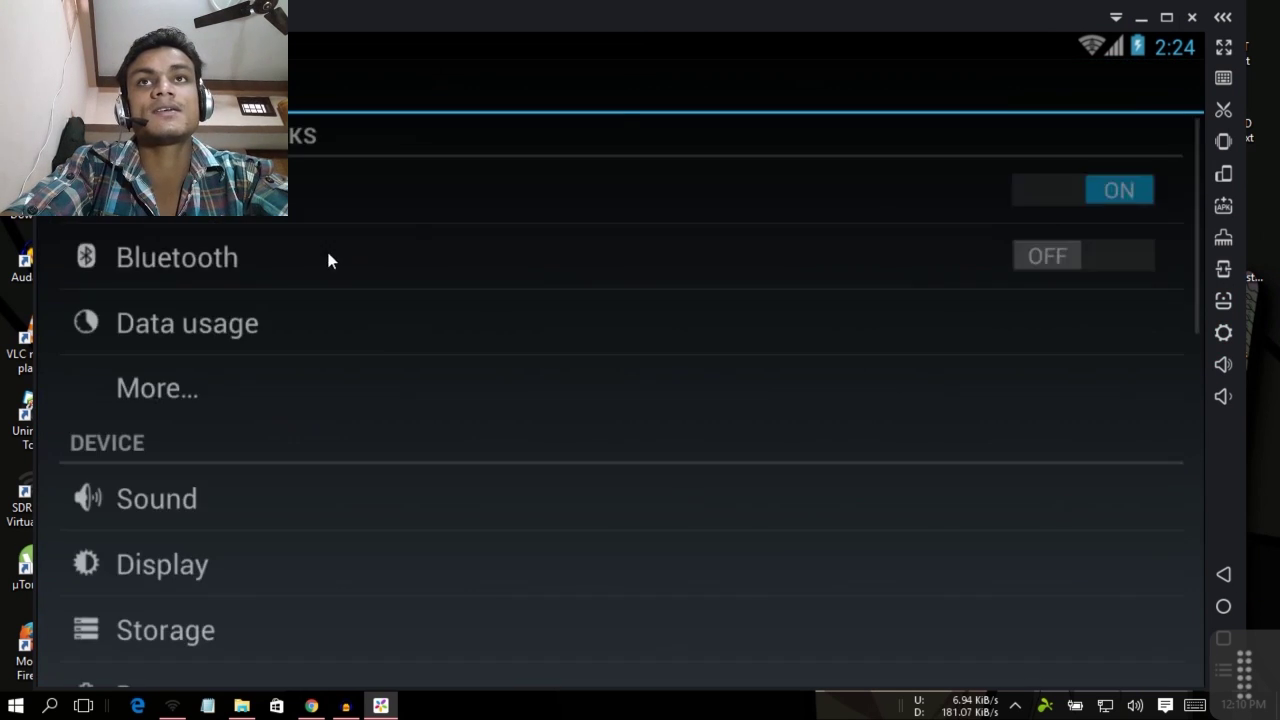
pyautogui.scroll(-10, 415, 260)
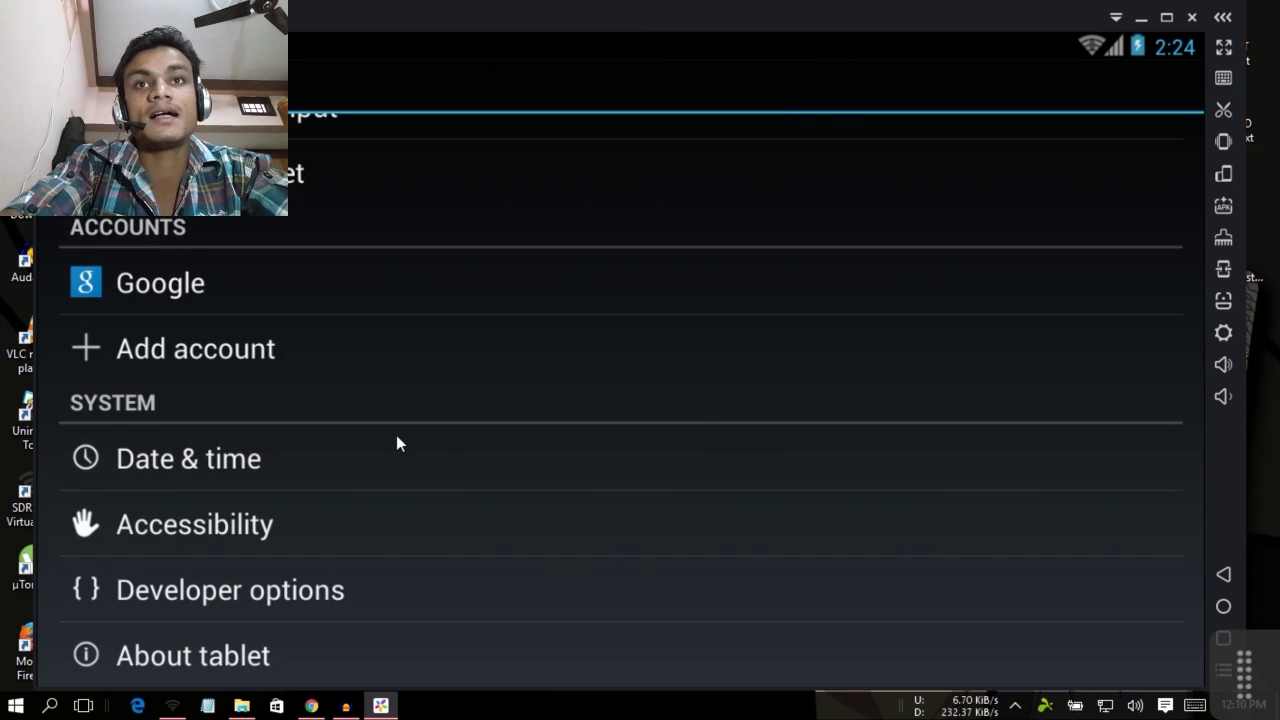
pyautogui.click(286, 646)
pyautogui.scroll(-3, 334, 460)
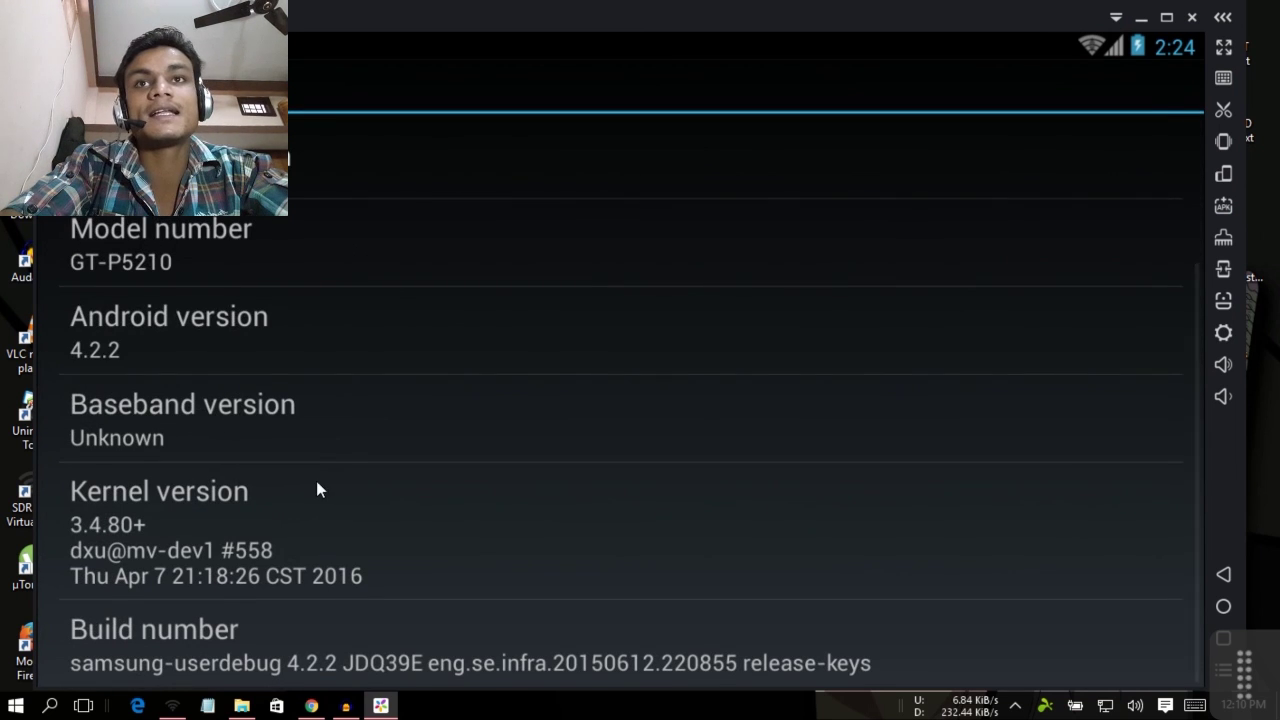
pyautogui.tripleClick(264, 357)
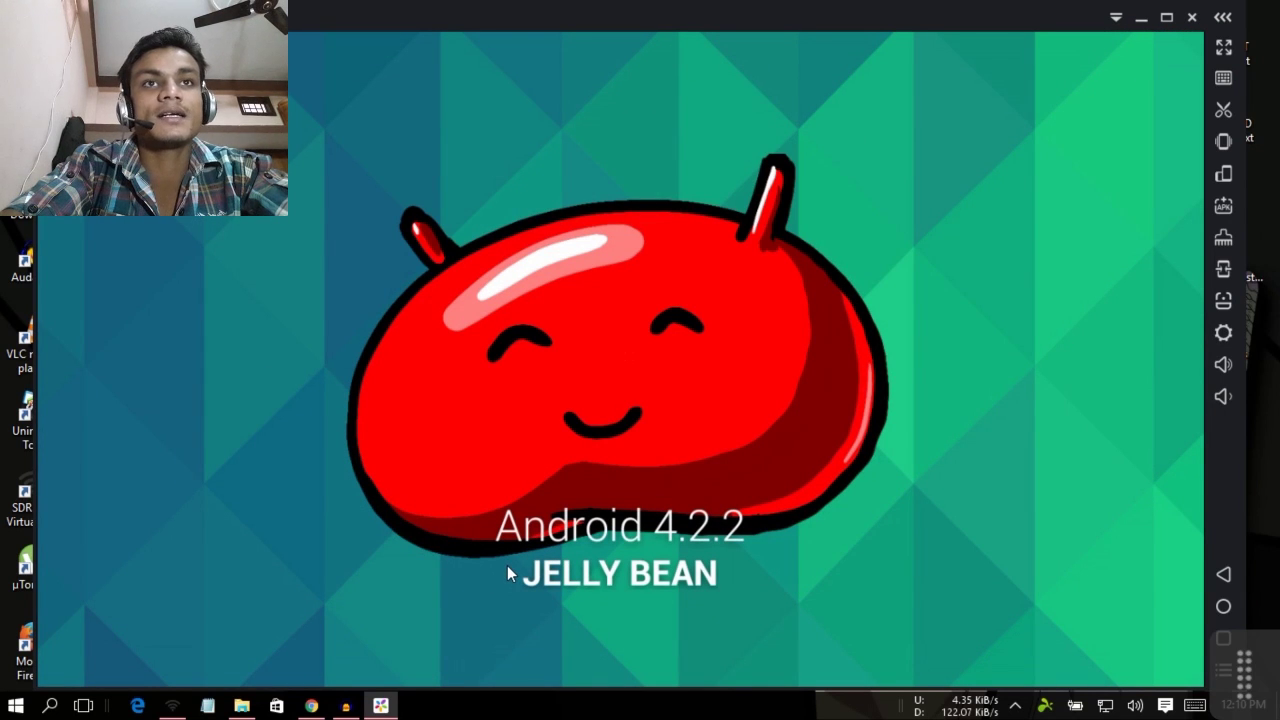
pyautogui.click(1223, 576)
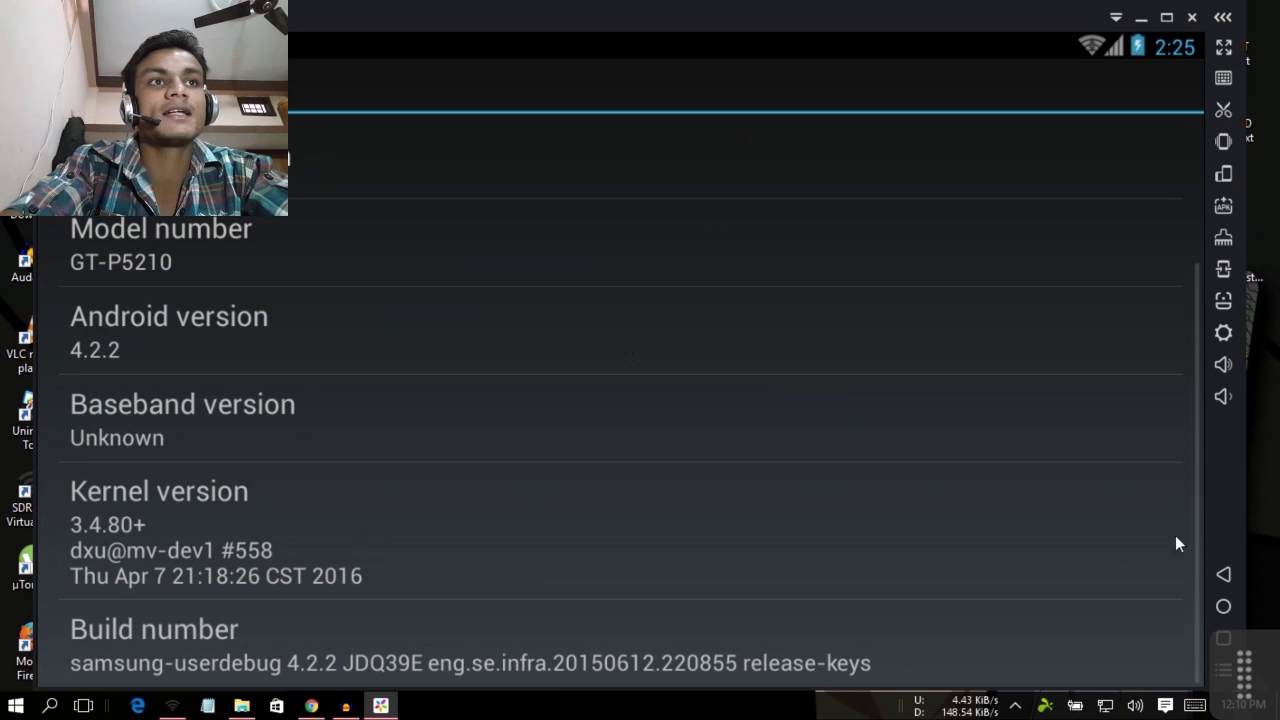
pyautogui.click(1221, 572)
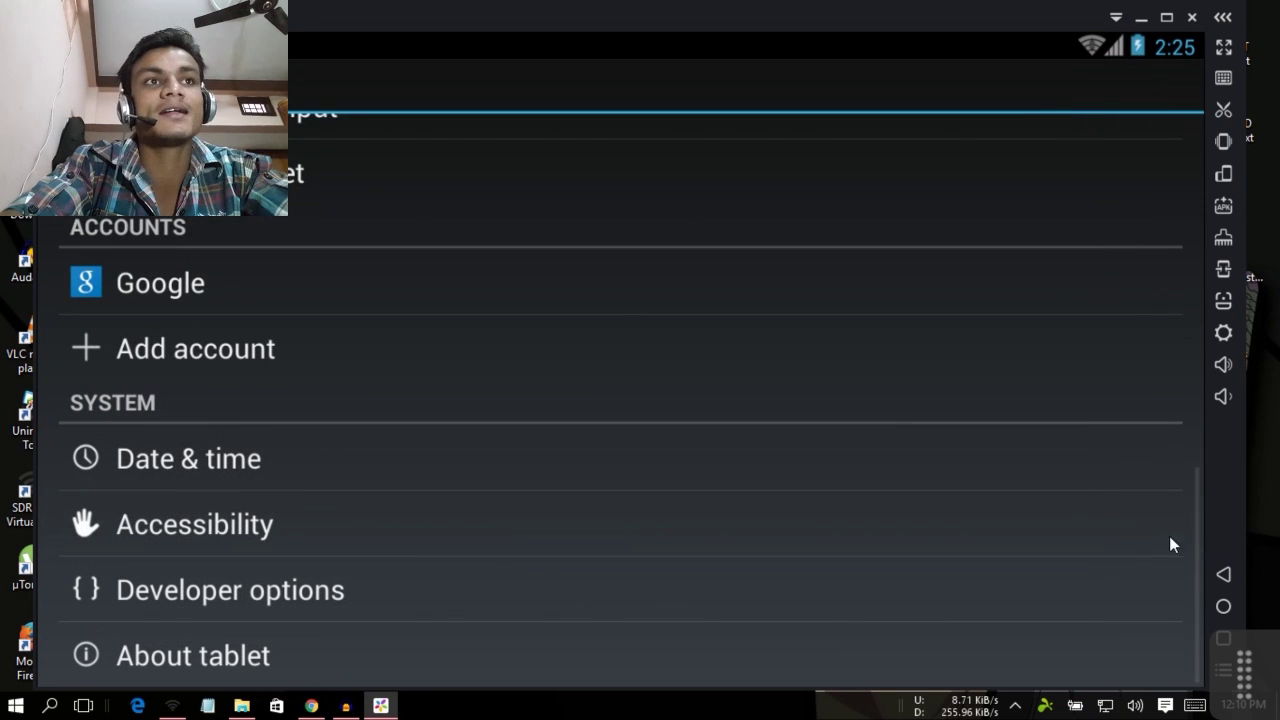
pyautogui.click(1223, 576)
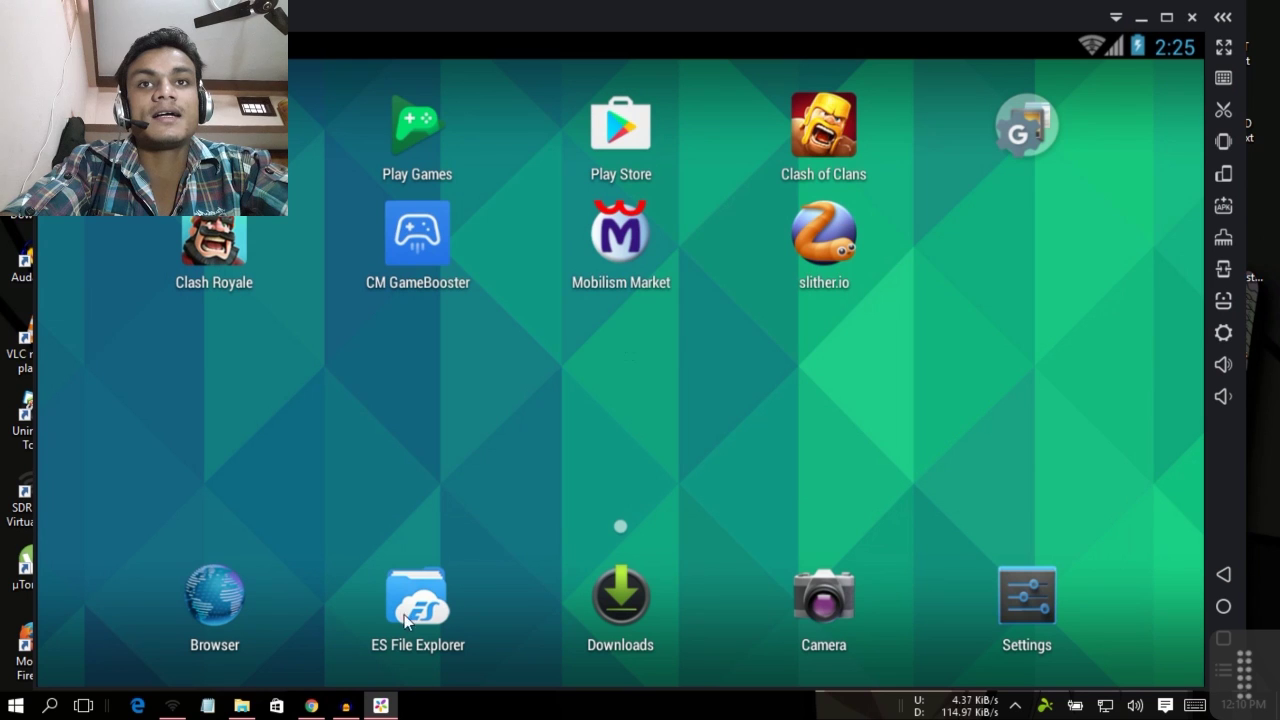
pyautogui.click(311, 705)
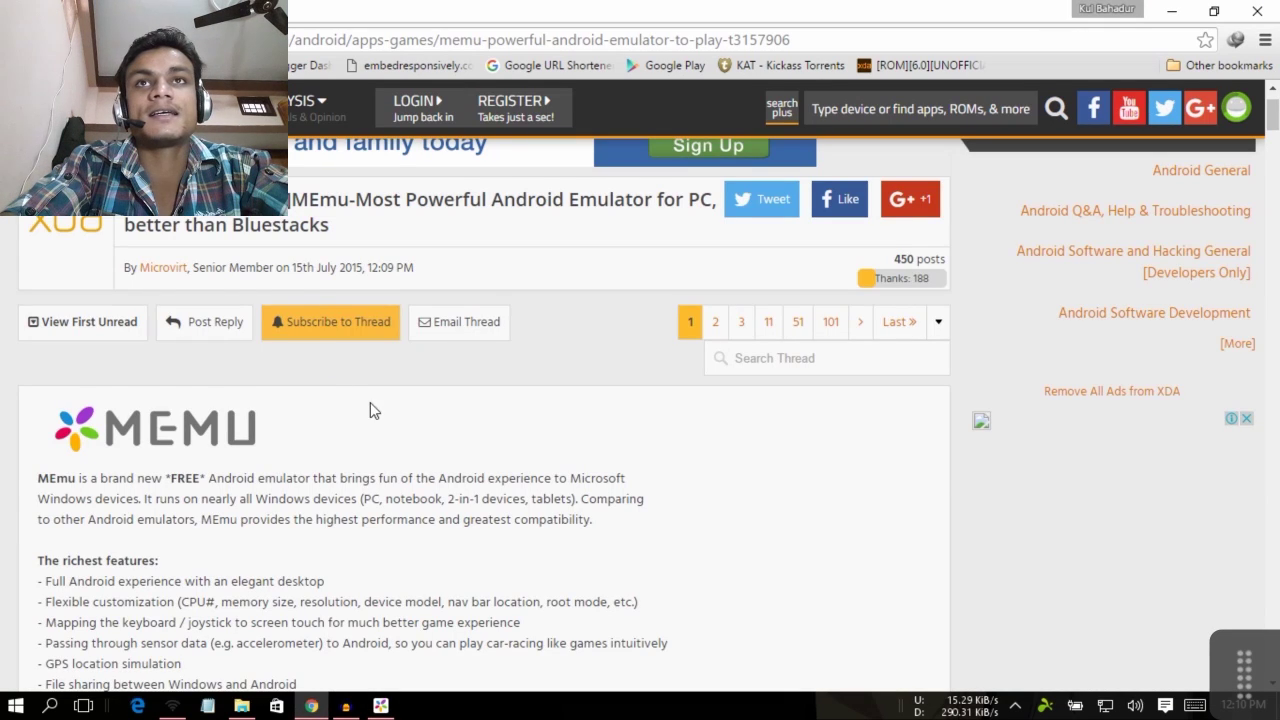
pyautogui.scroll(1, 370, 410)
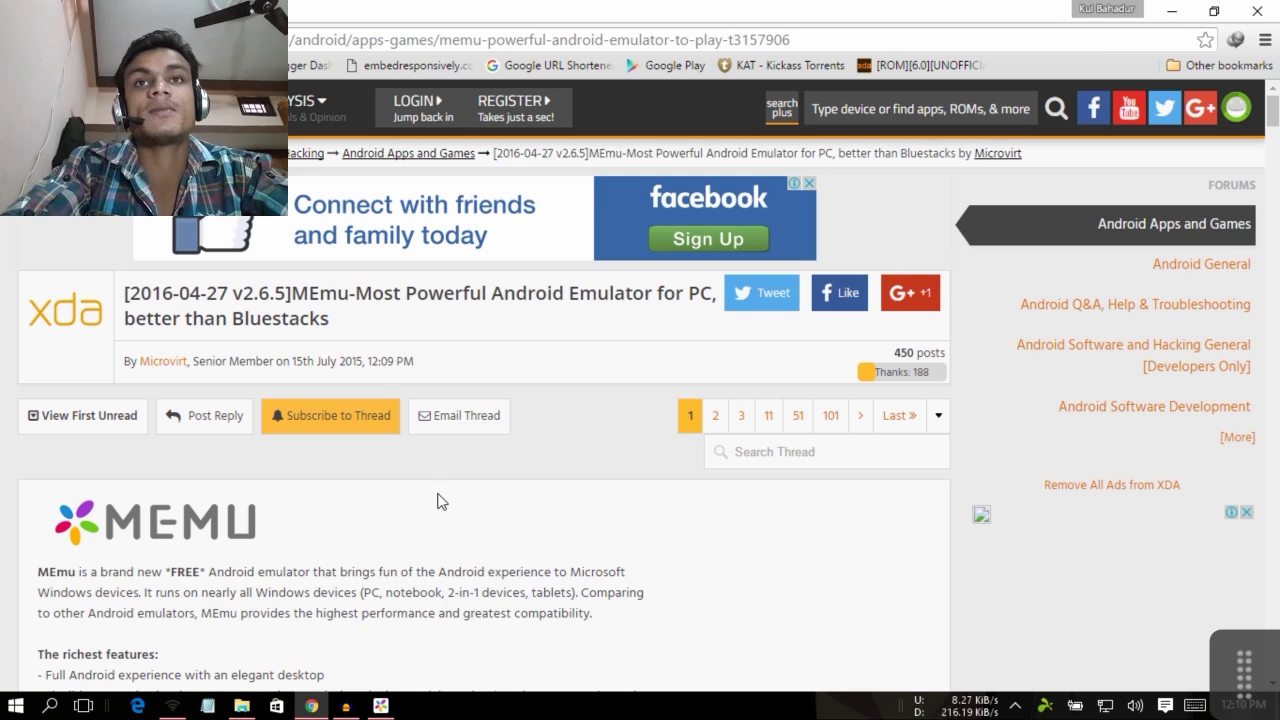
pyautogui.scroll(-7, 443, 493)
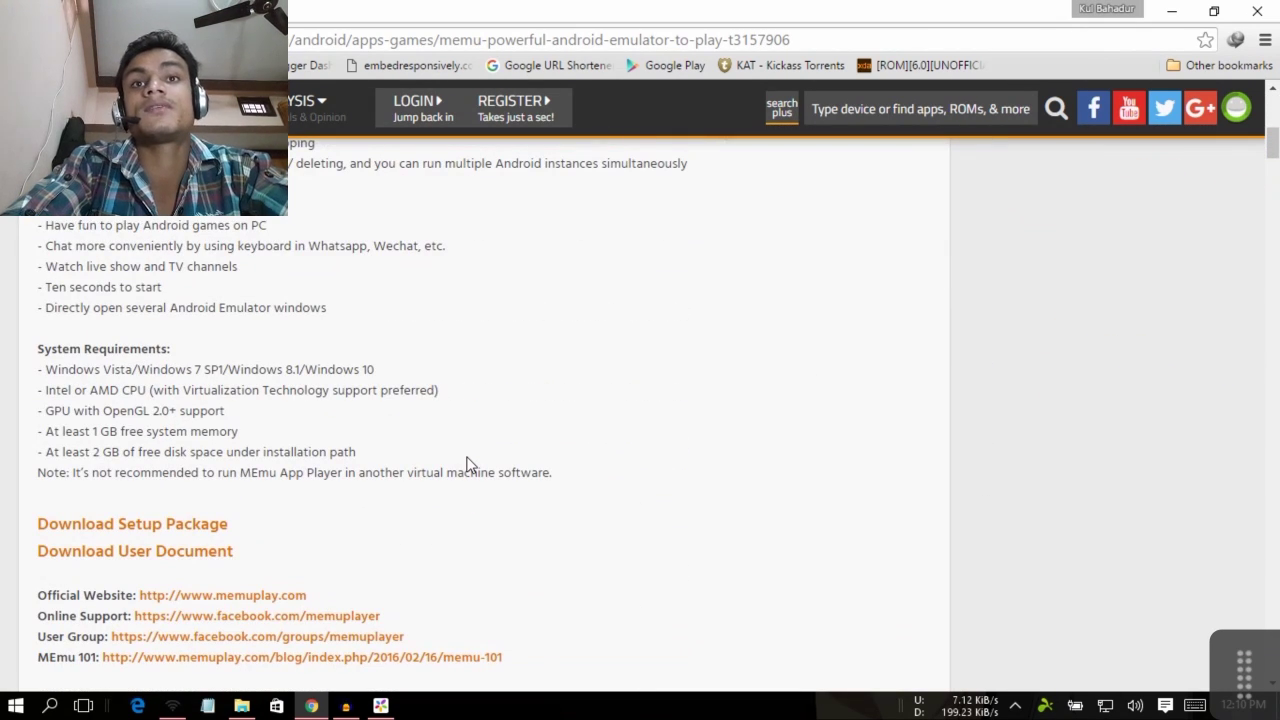
pyautogui.scroll(-1, 545, 477)
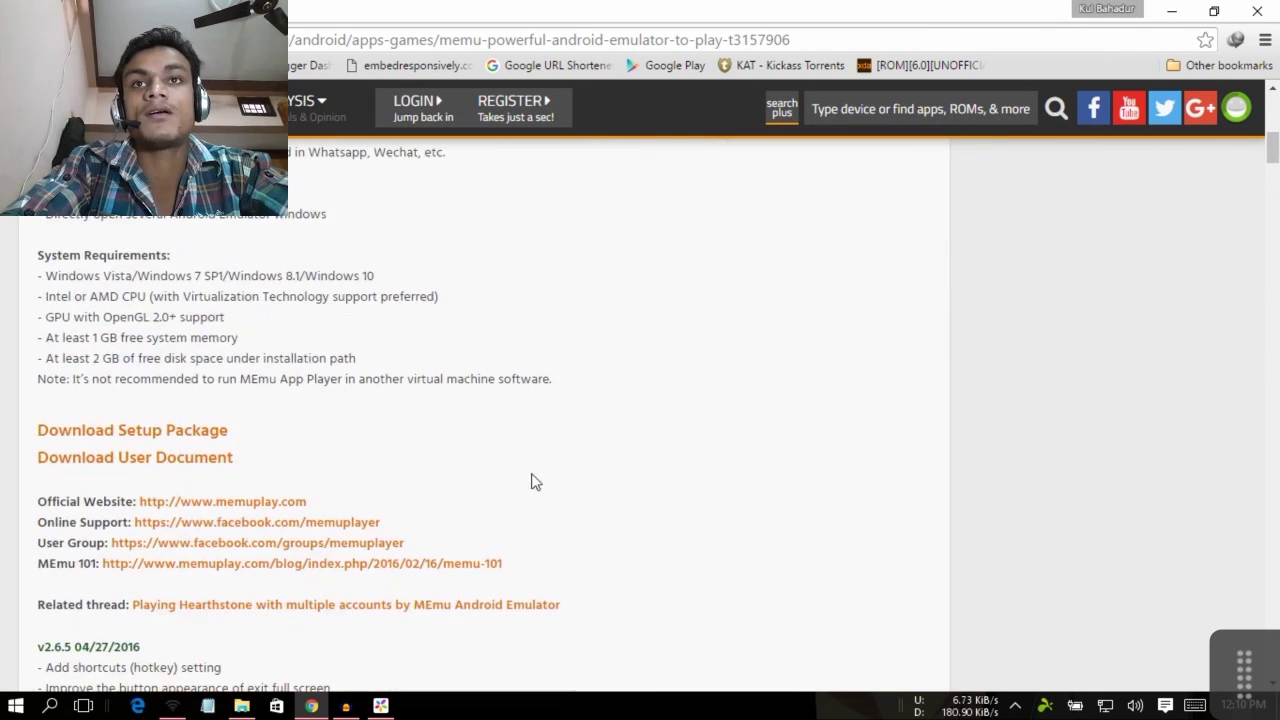
pyautogui.scroll(9, 686, 463)
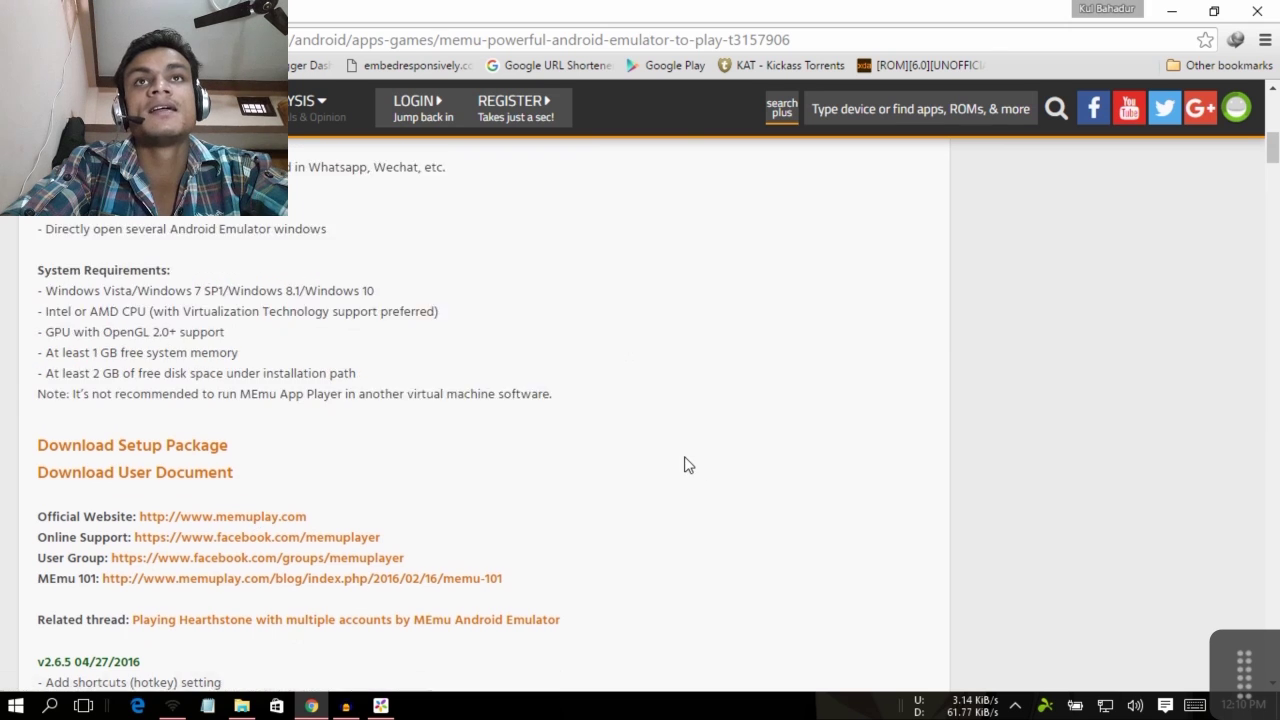
pyautogui.click(430, 40)
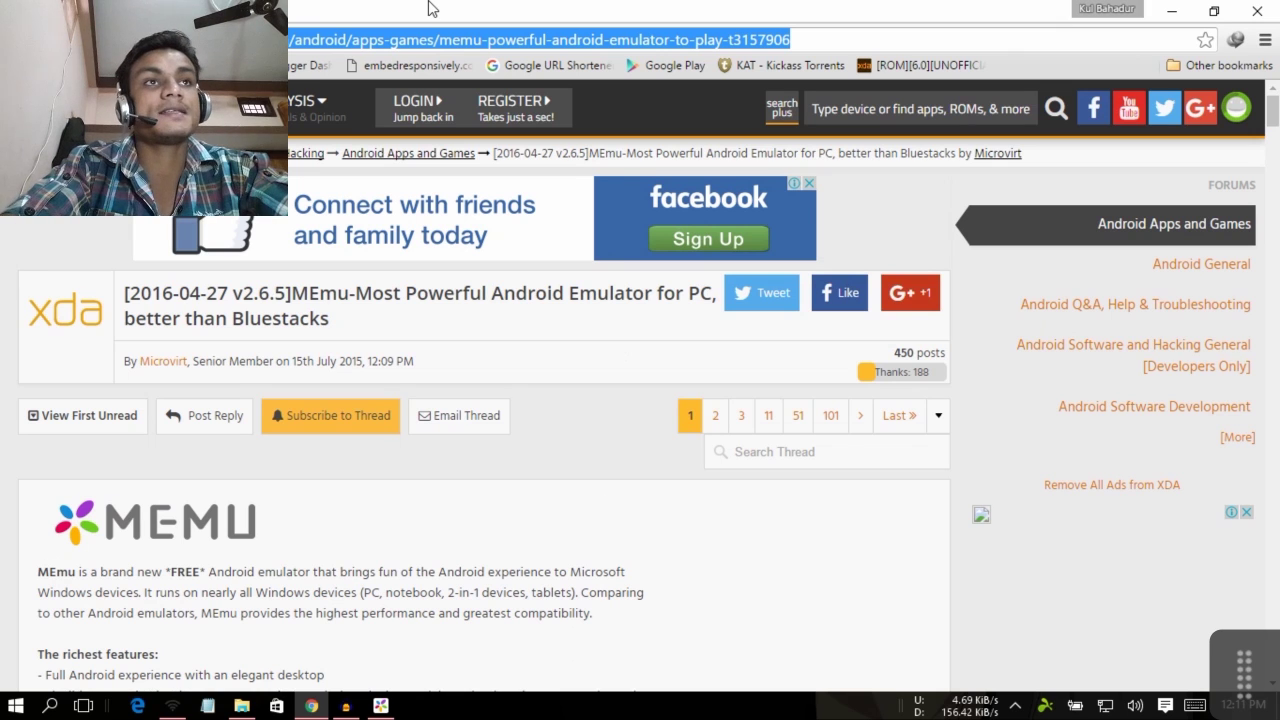
pyautogui.click(1171, 11)
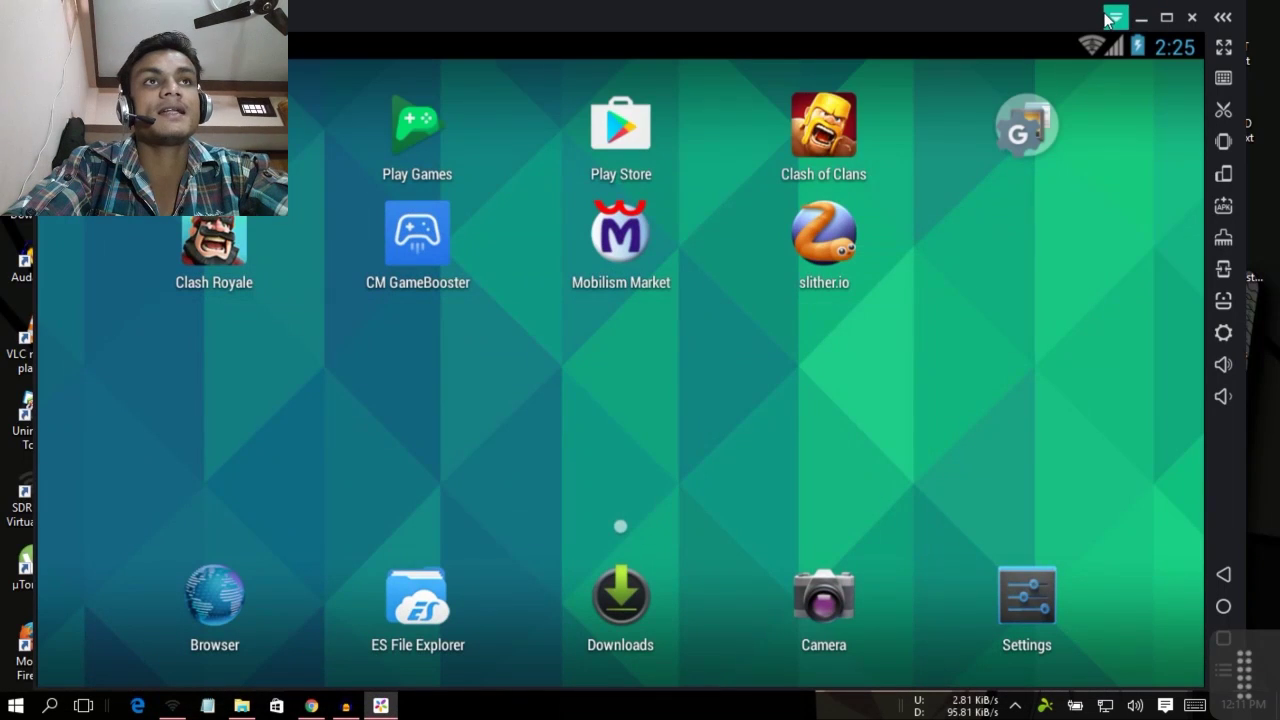